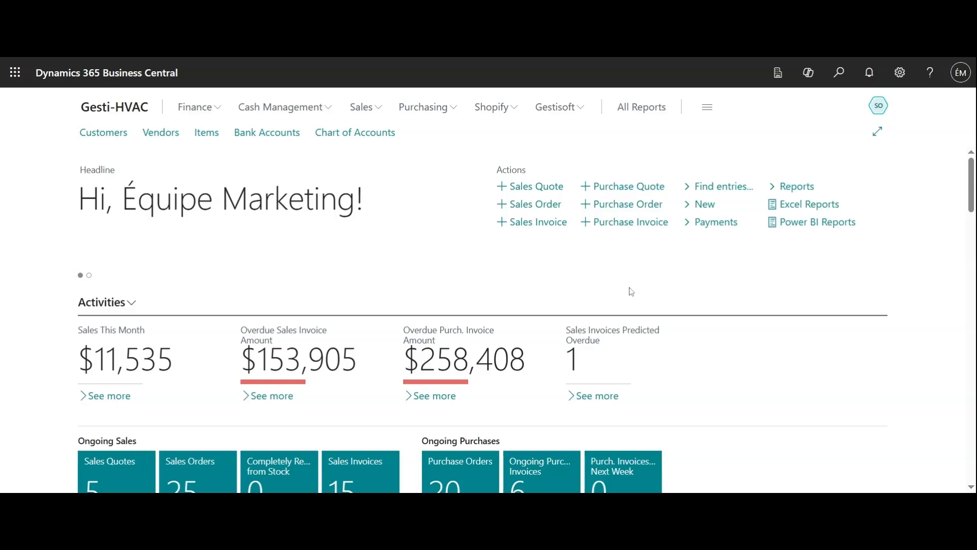
- Open the chart of accounts and check the dimension assignment options for account 11130 Bank Currencies $
click(337, 134)
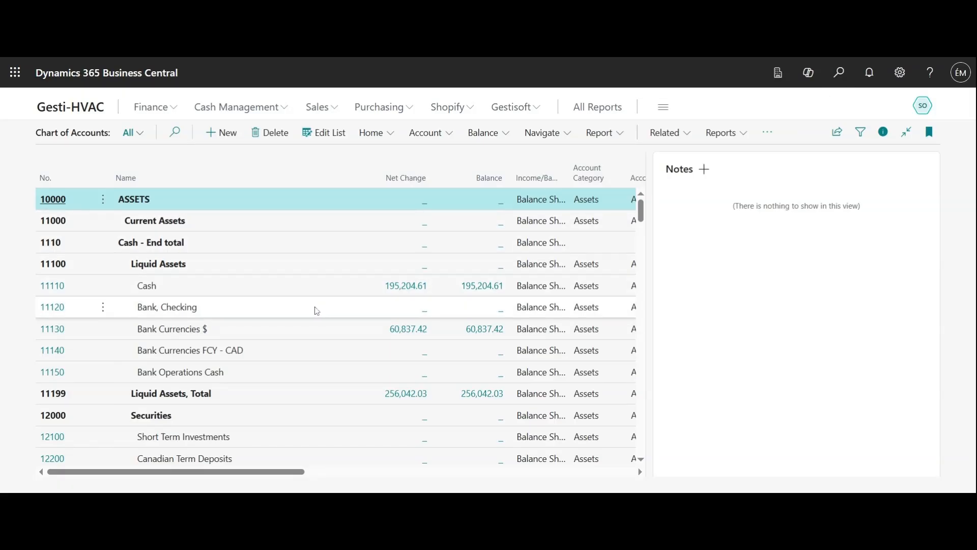
scroll(281, 307, down, 1)
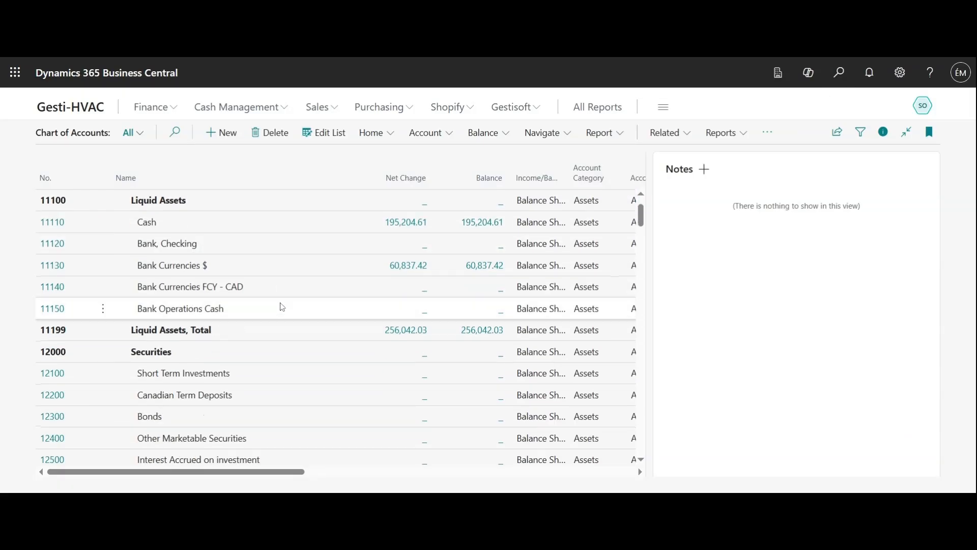
click(85, 272)
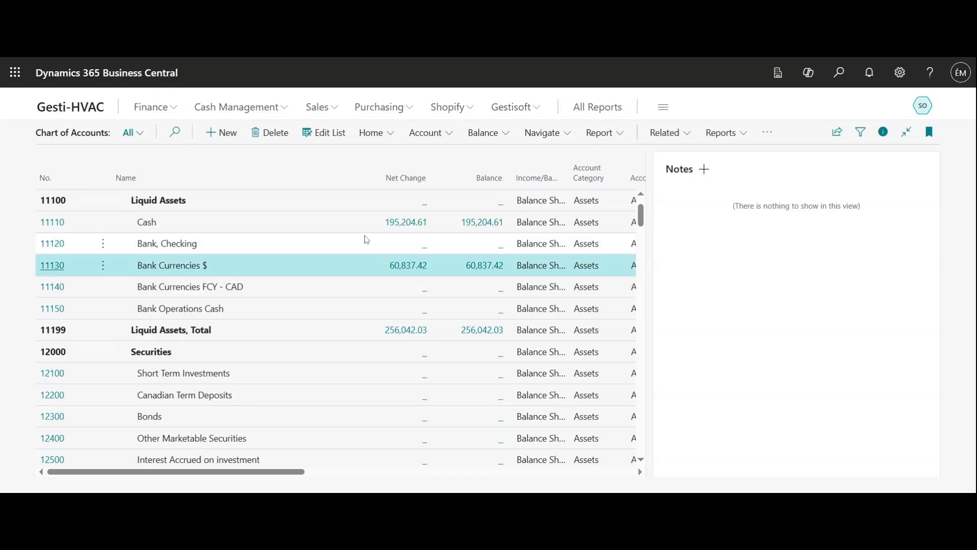
click(441, 136)
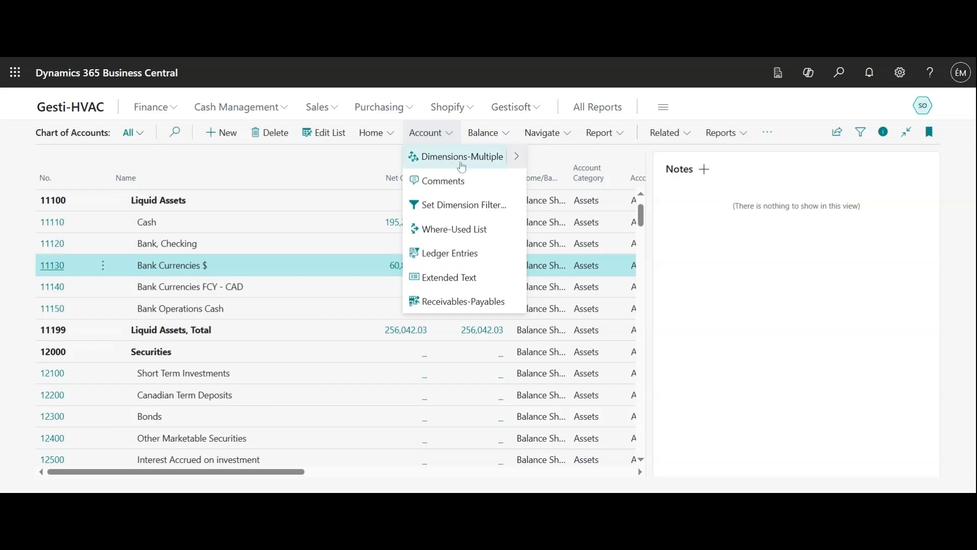
click(515, 166)
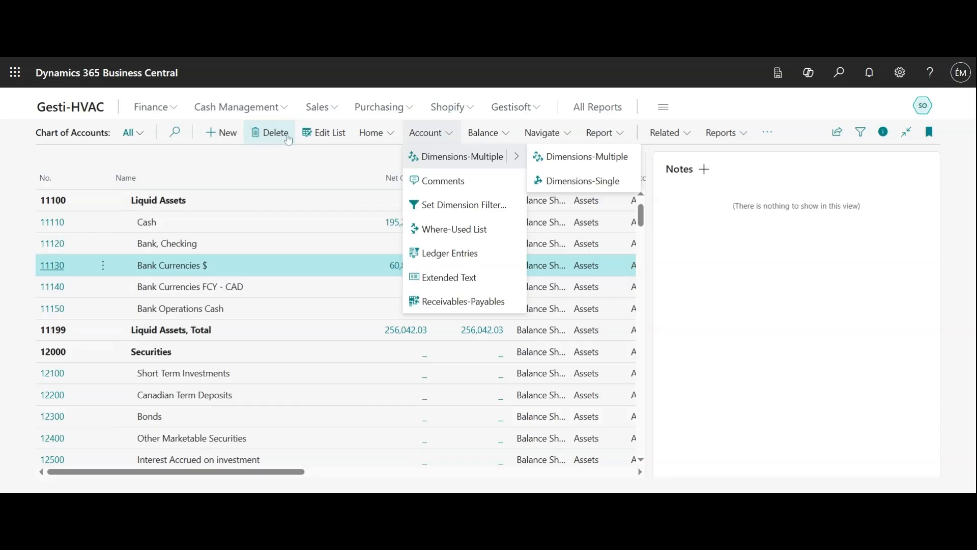
- Examine the chart of accounts in edit mode with its dimension assignment options, and return to the regular list
click(320, 140)
click(320, 140)
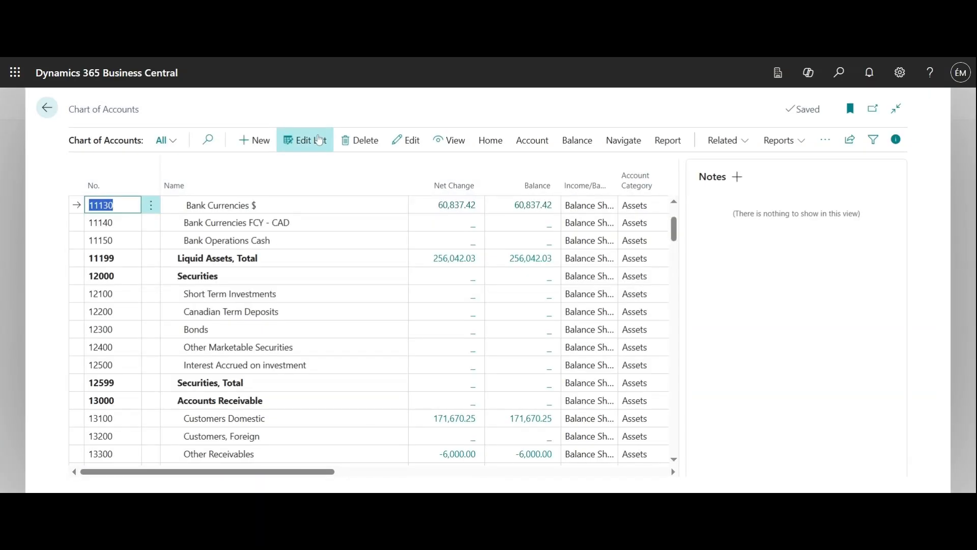
scroll(590, 242, down, 5)
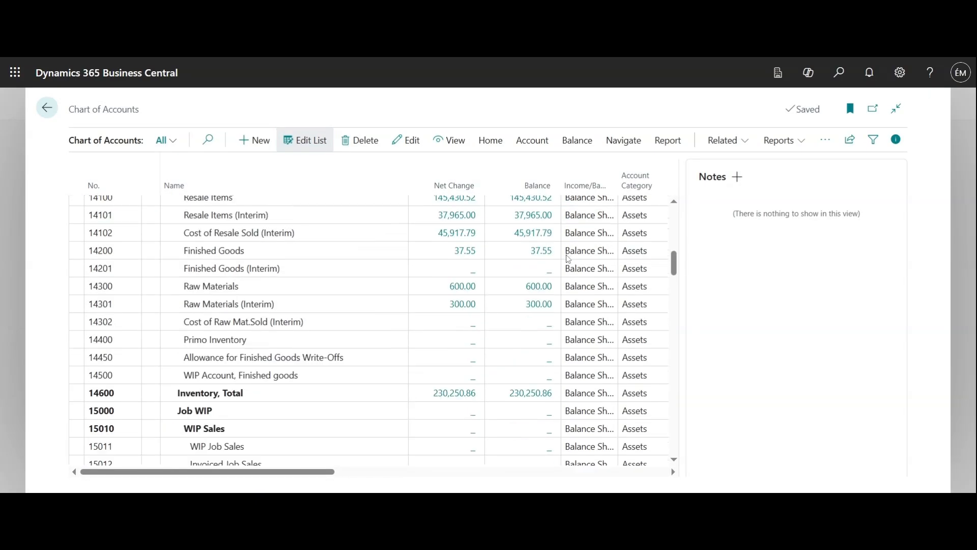
scroll(568, 258, up, 5)
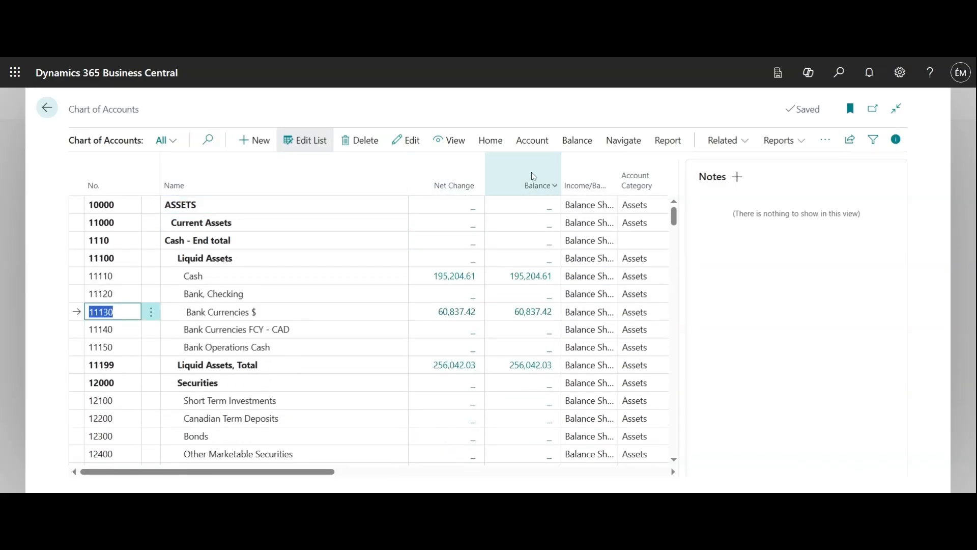
click(531, 146)
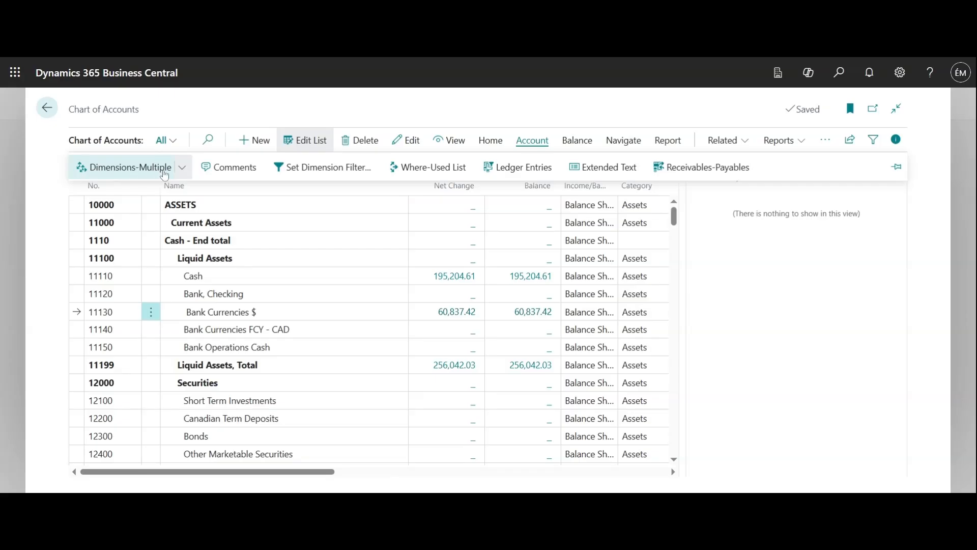
click(184, 171)
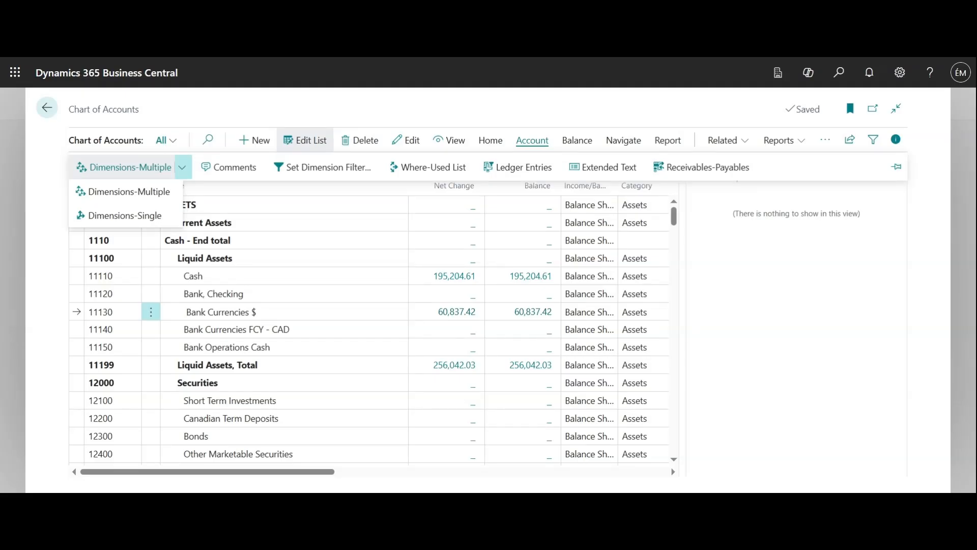
click(50, 110)
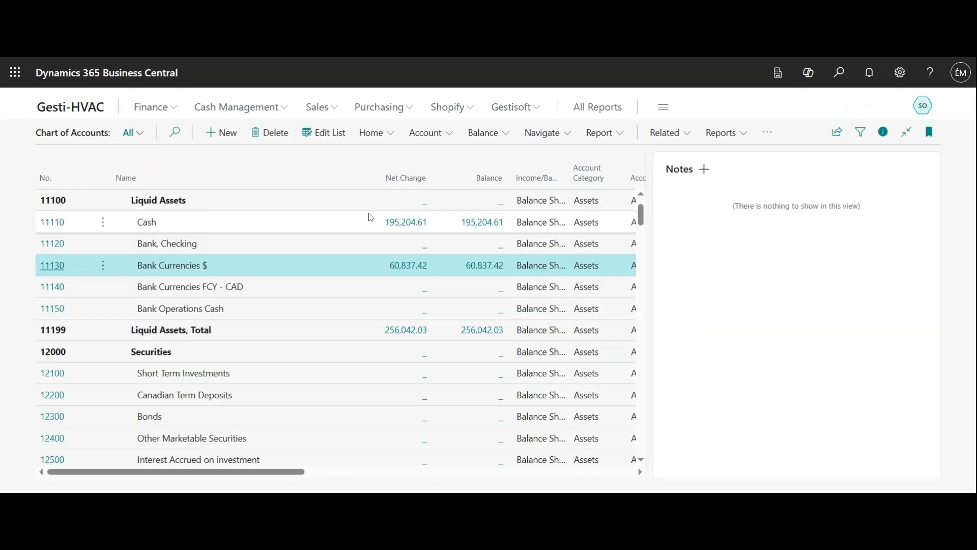
- Open the account card of 61100 Advertising and bring up its default dimensions
scroll(360, 260, down, 20)
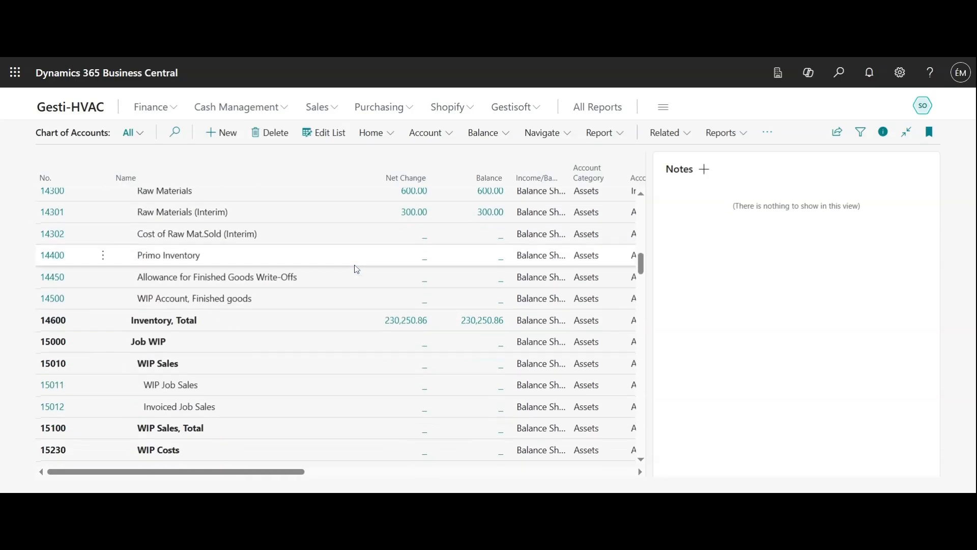
scroll(358, 269, down, 15)
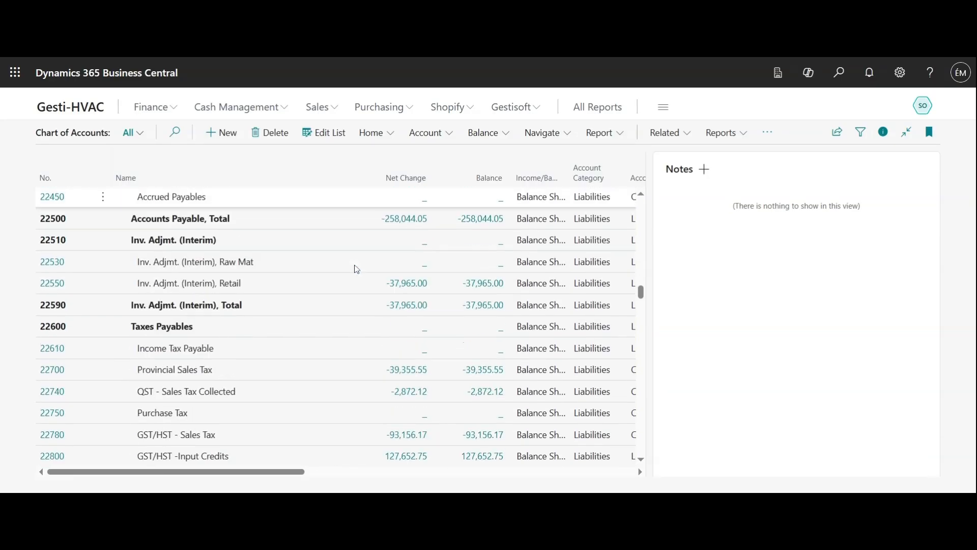
scroll(357, 269, down, 10)
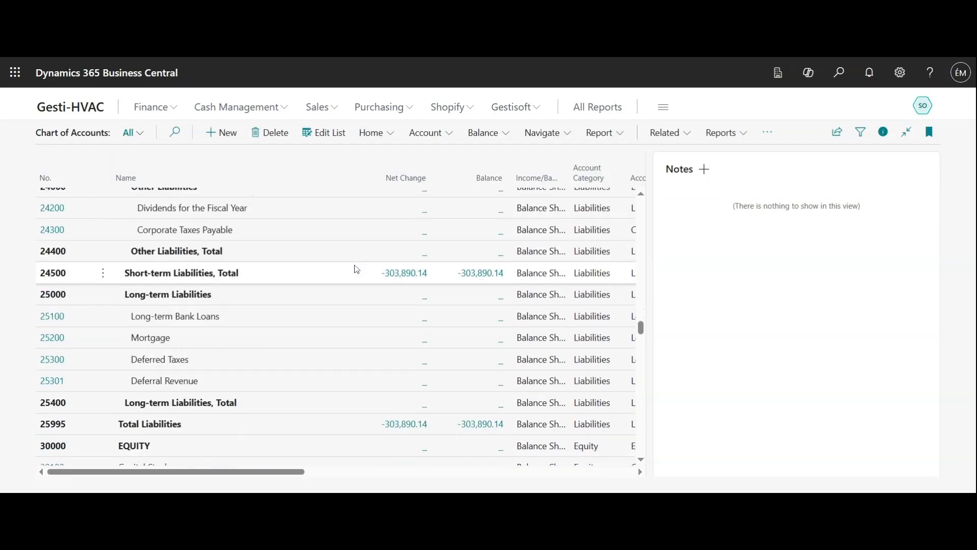
scroll(357, 269, down, 20)
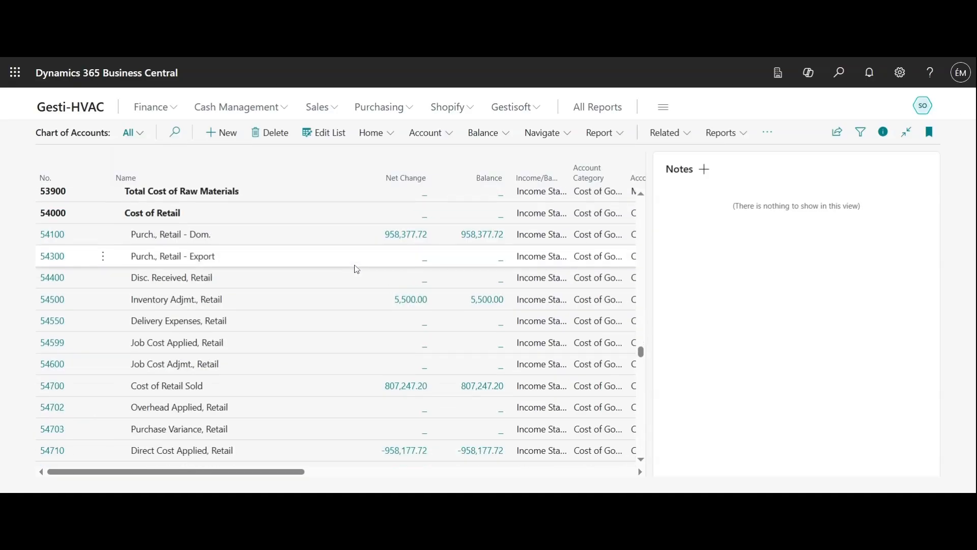
scroll(358, 269, down, 15)
scroll(357, 269, up, 3)
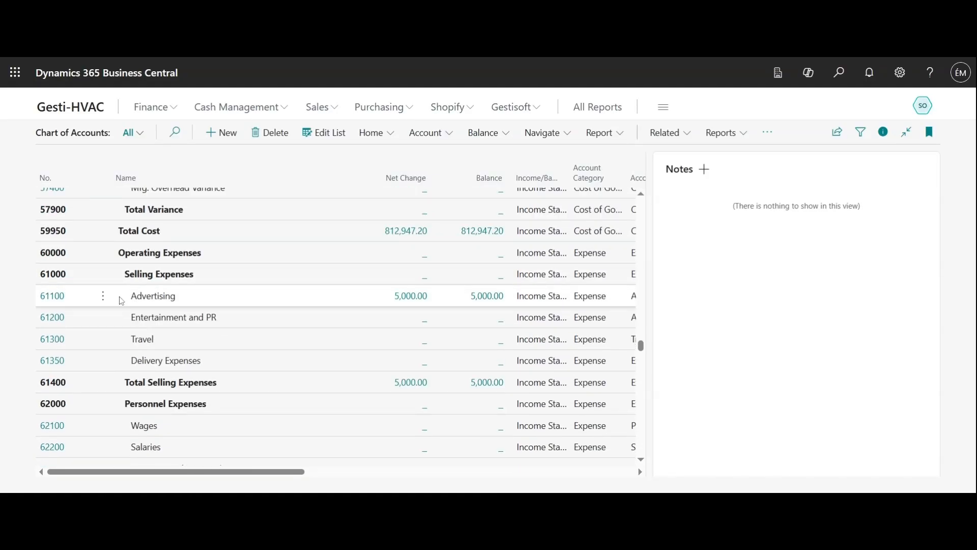
click(53, 296)
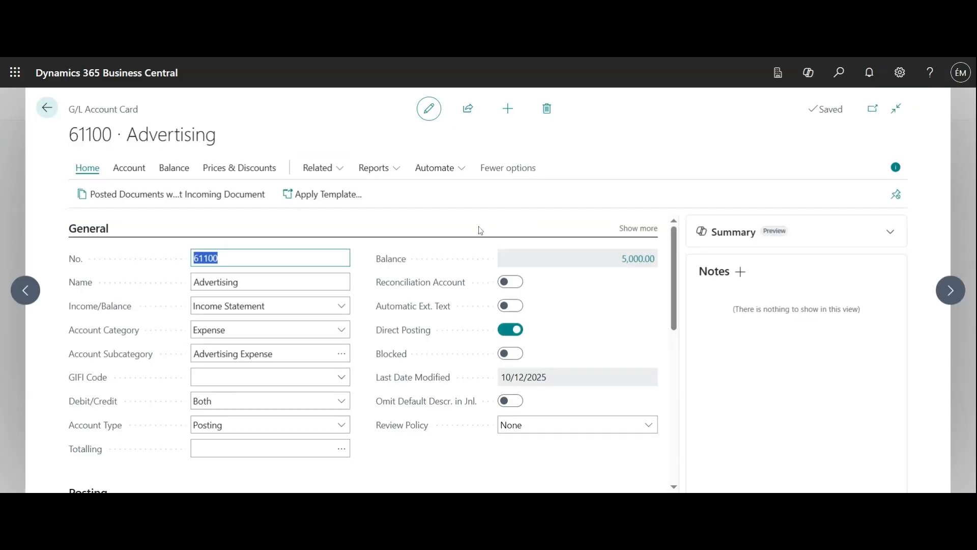
click(120, 177)
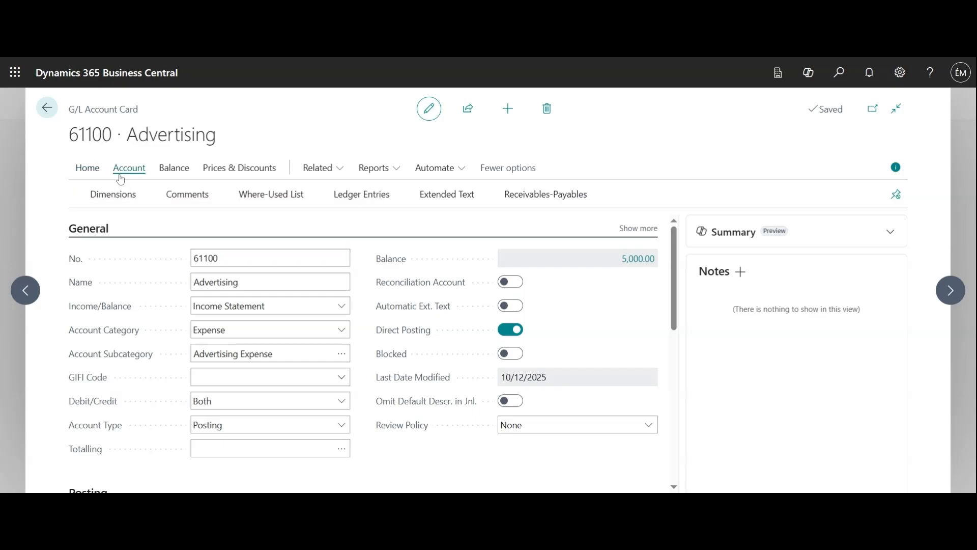
click(125, 205)
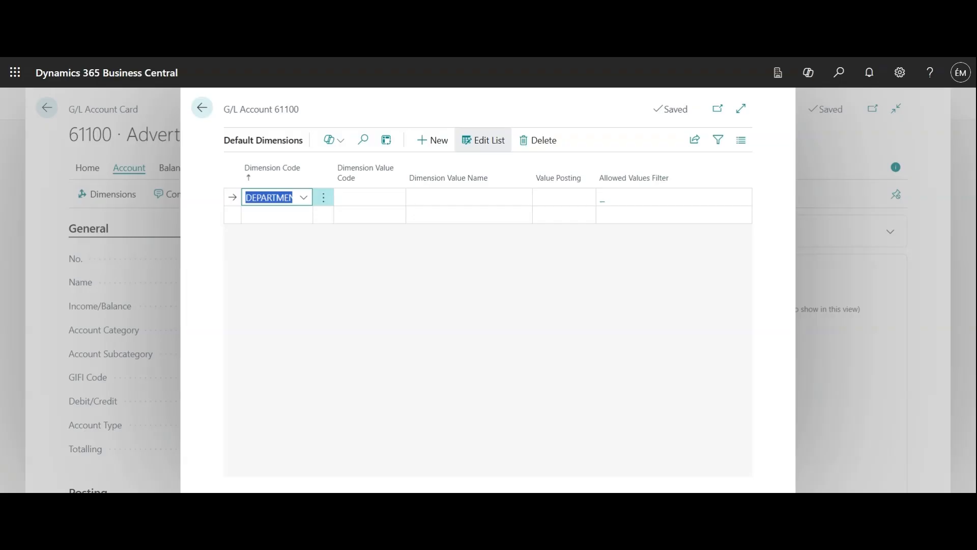
- Review the dimension codes and department value codes available for the account's DEPARTMENT default dimension
click(304, 200)
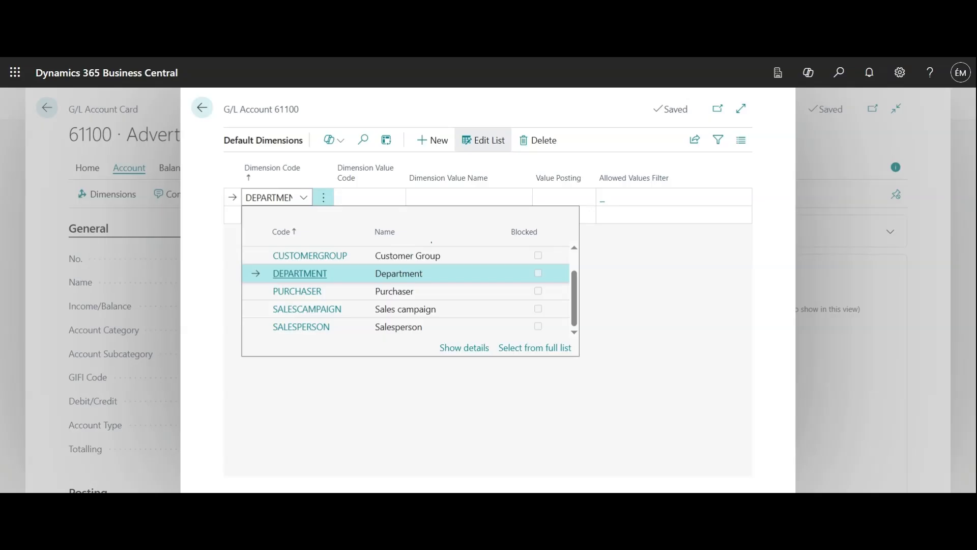
click(311, 278)
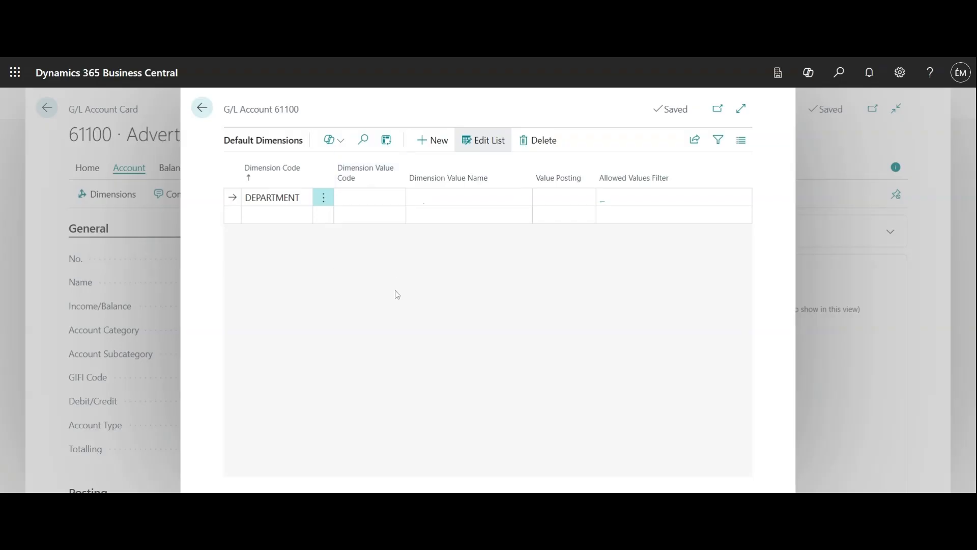
click(398, 199)
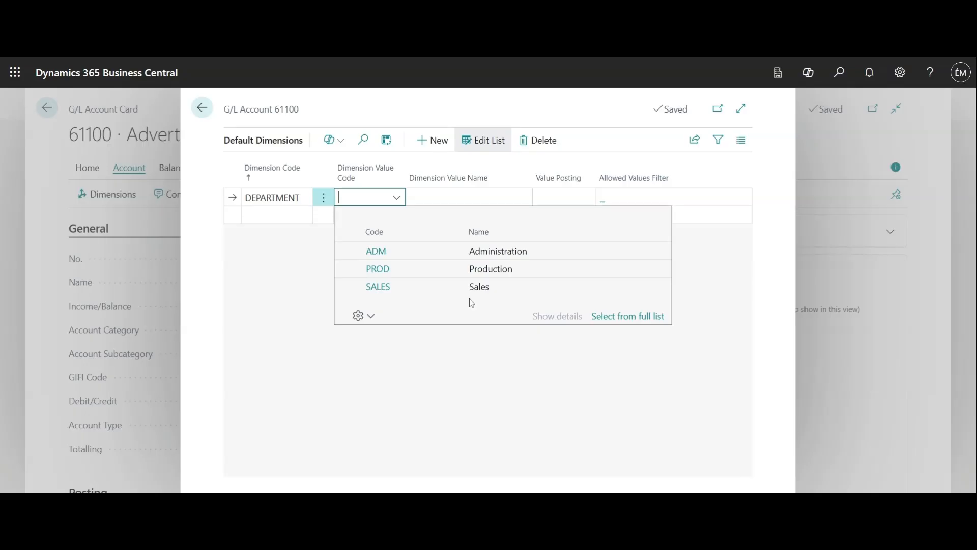
click(377, 287)
click(441, 317)
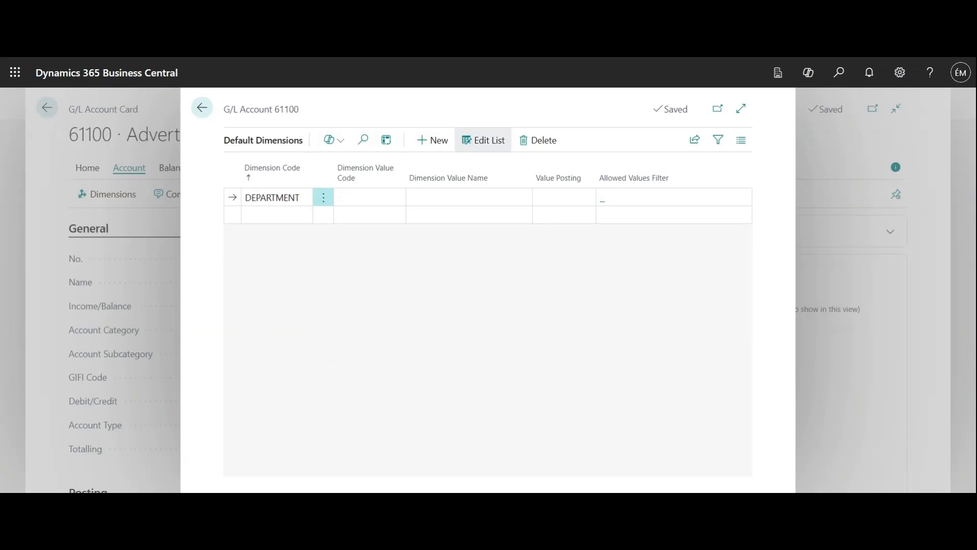
click(285, 197)
click(305, 198)
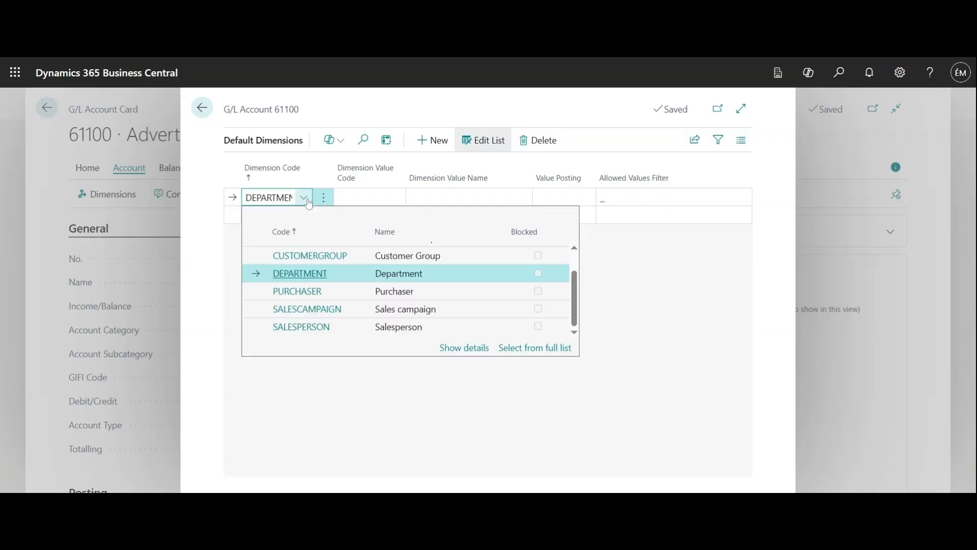
click(306, 308)
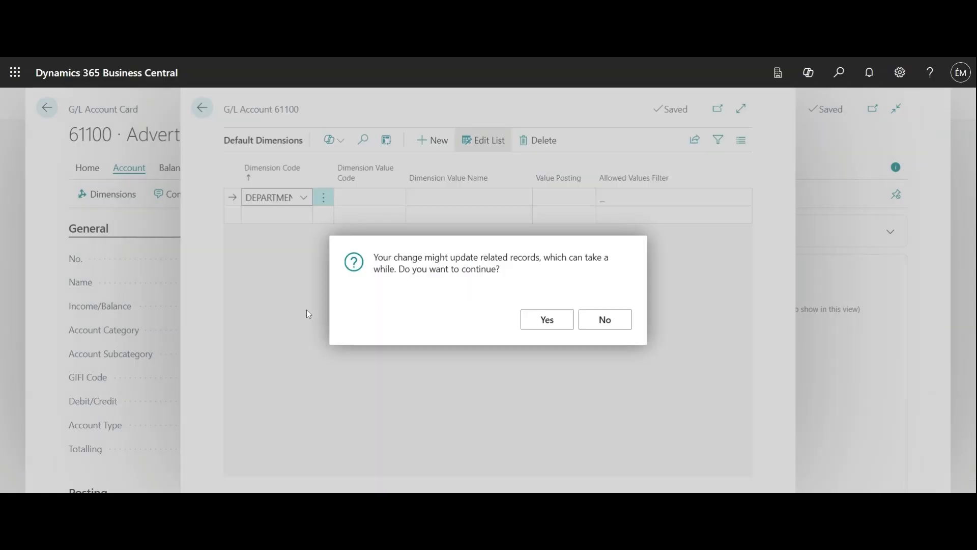
click(625, 325)
- Add a SALESCAMPAIGN default dimension line to the account with the dimension value code SUMMER
click(305, 215)
click(304, 215)
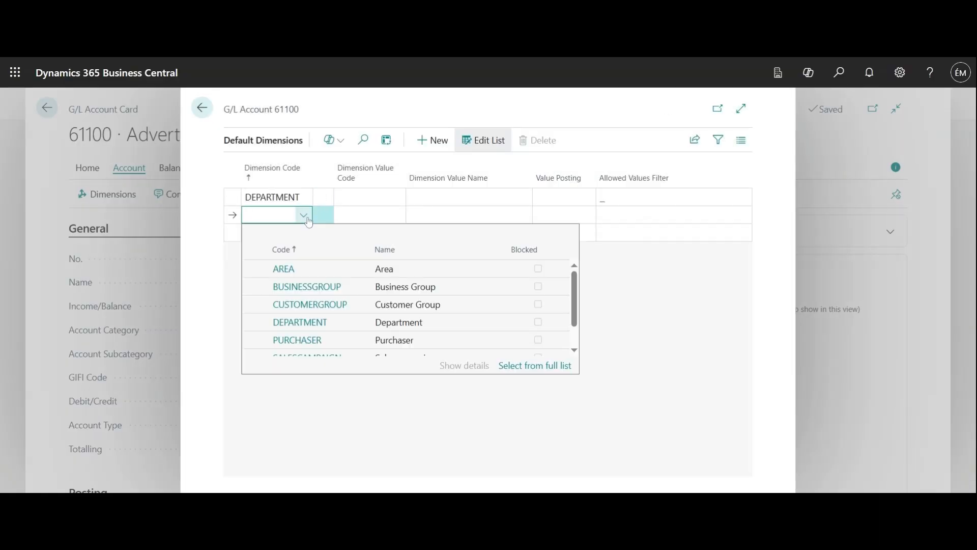
scroll(307, 339, down, 1)
click(308, 326)
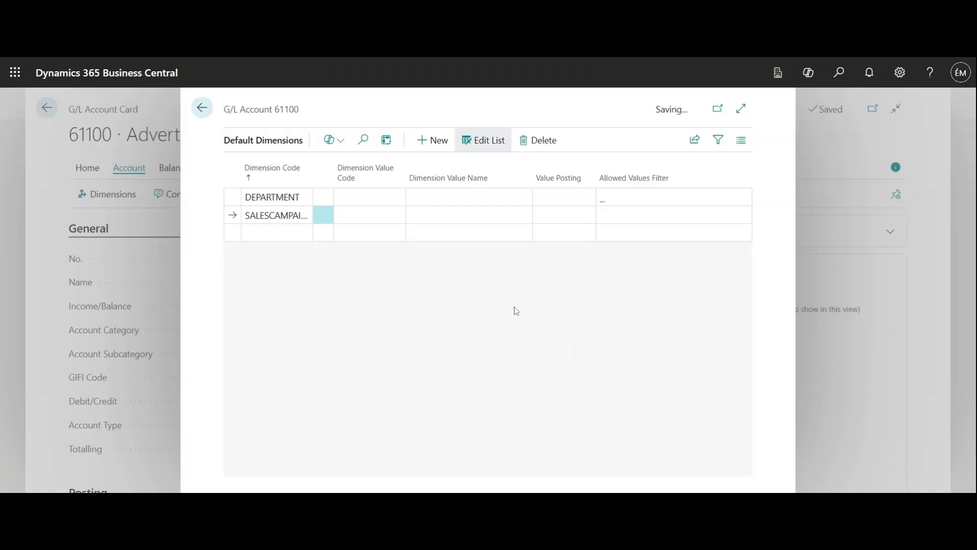
click(387, 215)
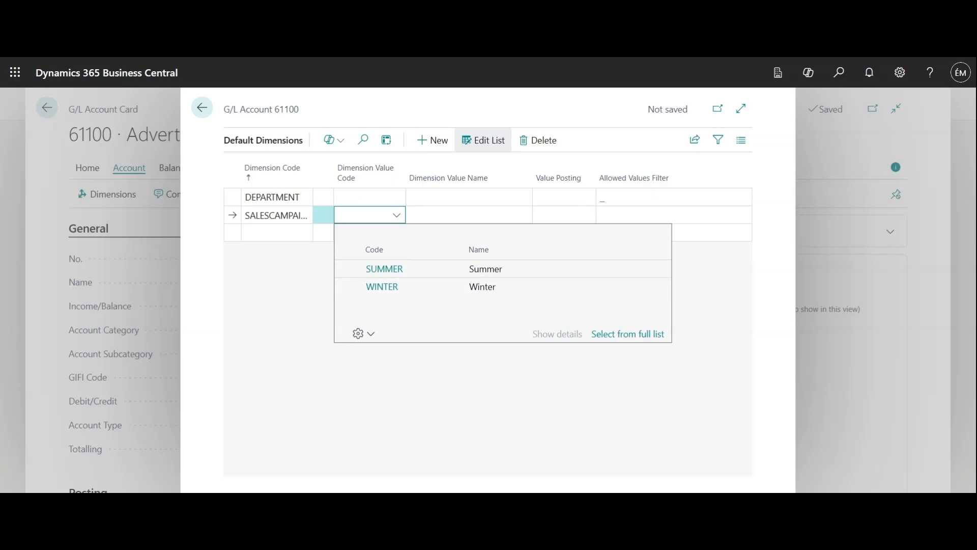
click(306, 288)
click(370, 214)
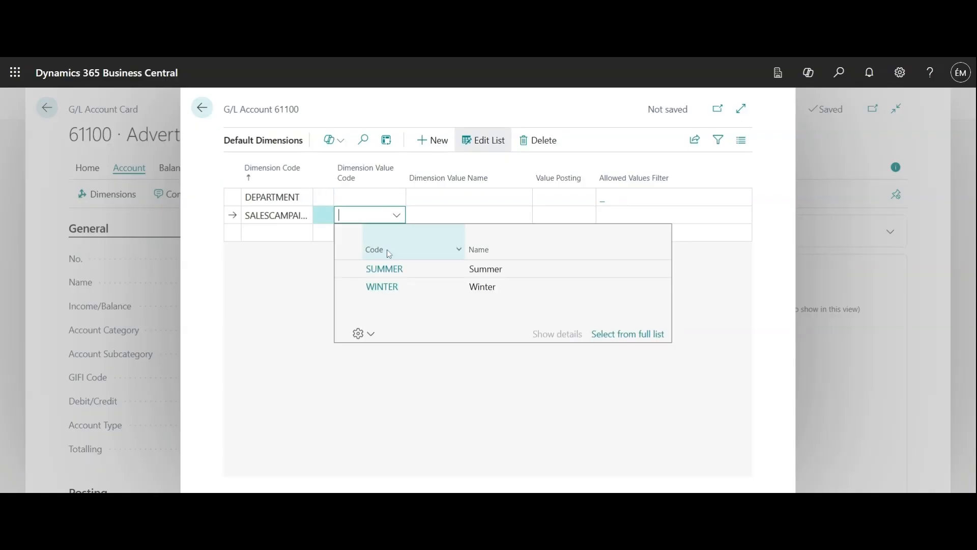
click(364, 268)
- Set the DEPARTMENT dimension value code to SALES and the value posting of both dimension lines to Code Mandatory
click(397, 199)
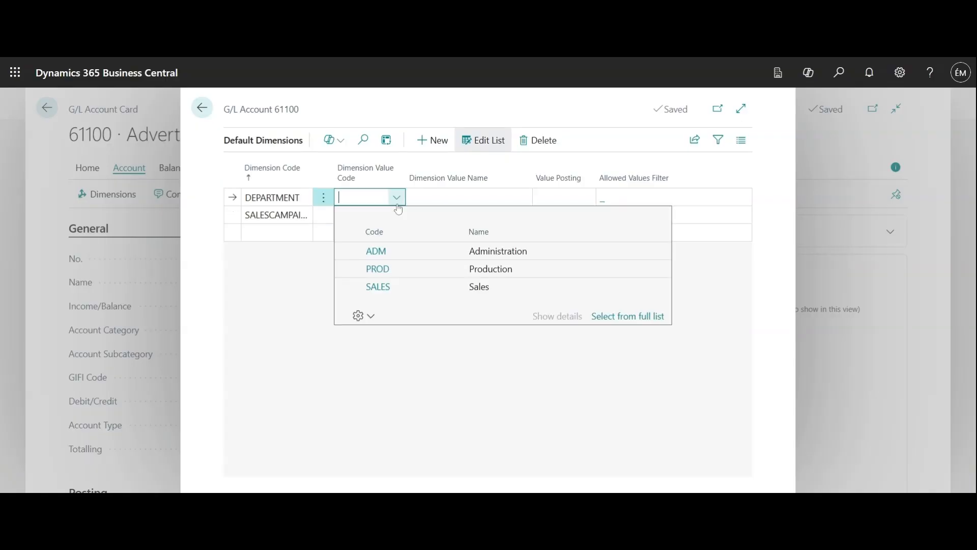
click(384, 286)
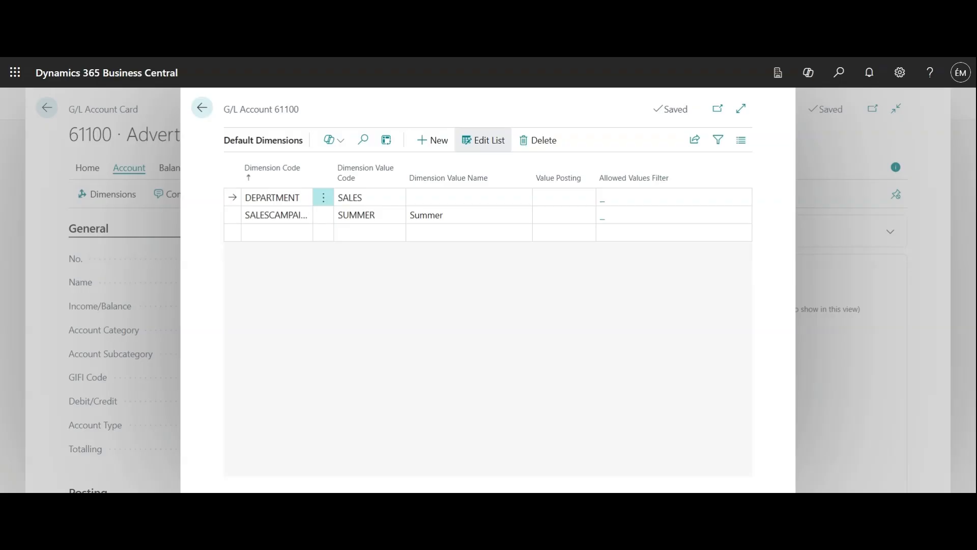
click(586, 201)
click(584, 227)
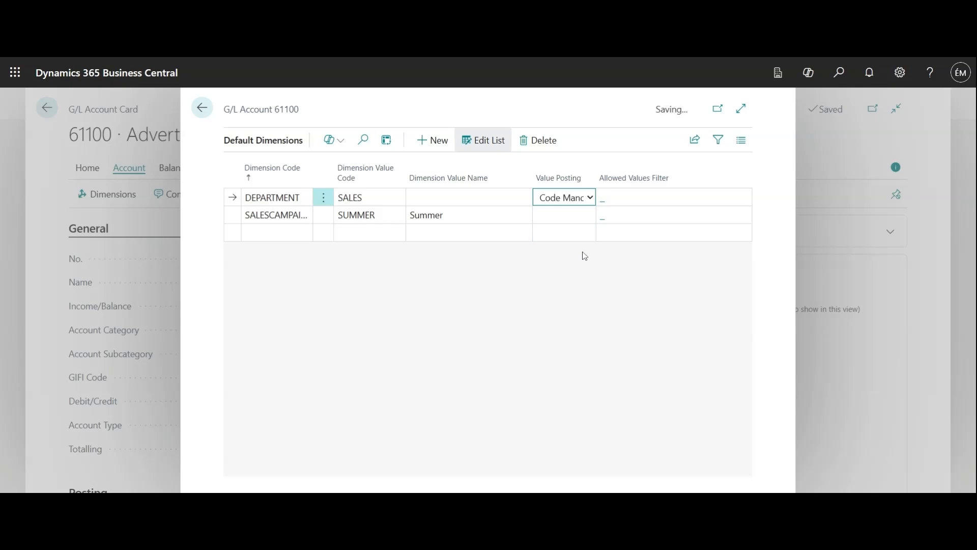
click(585, 218)
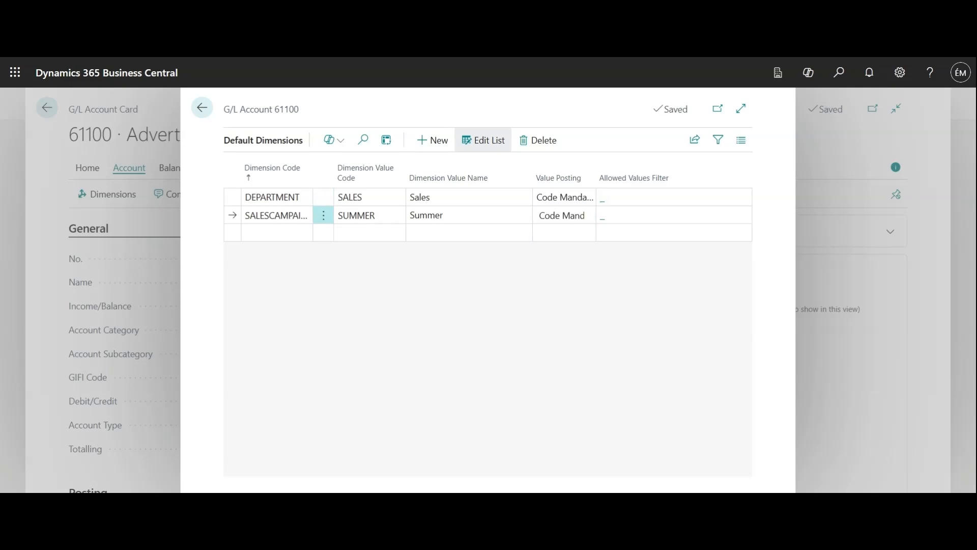